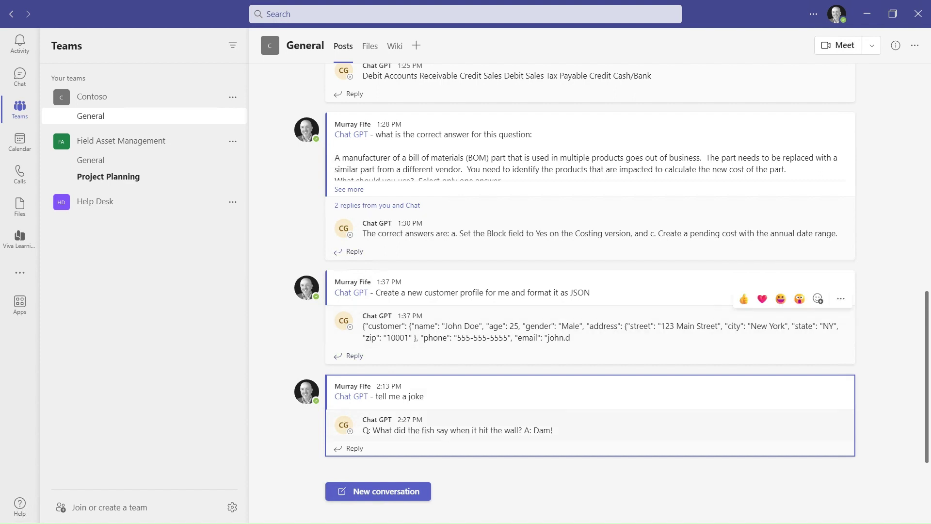
{"action": "key", "text": "alt+shift+c"}
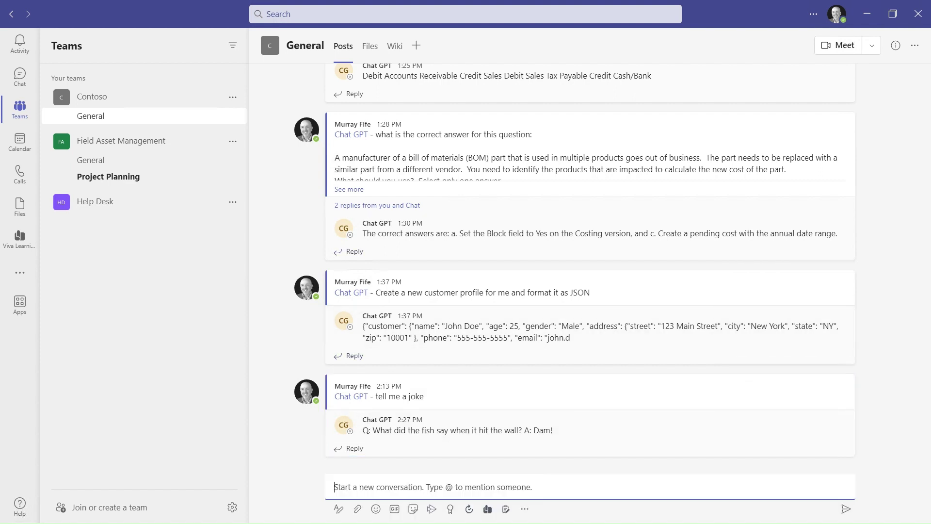
{"action": "type", "text": "@"}
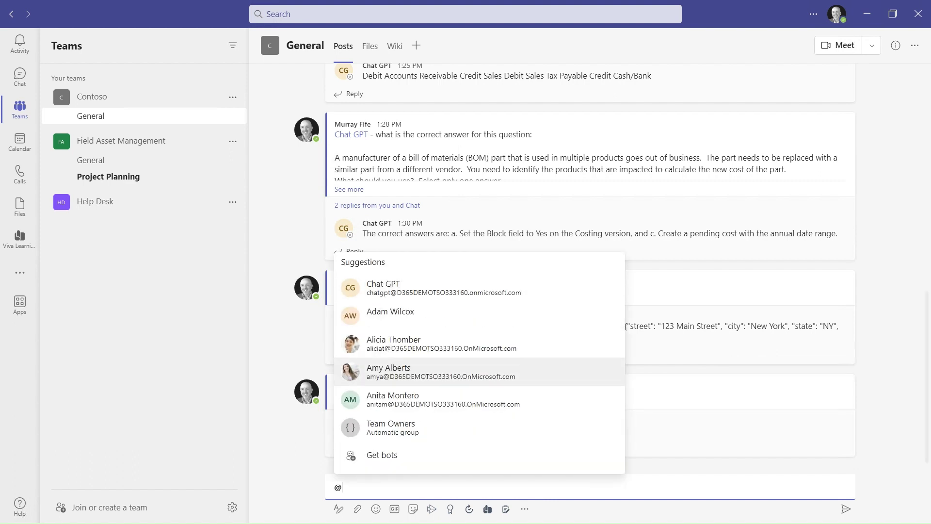
{"action": "type", "text": "chat"}
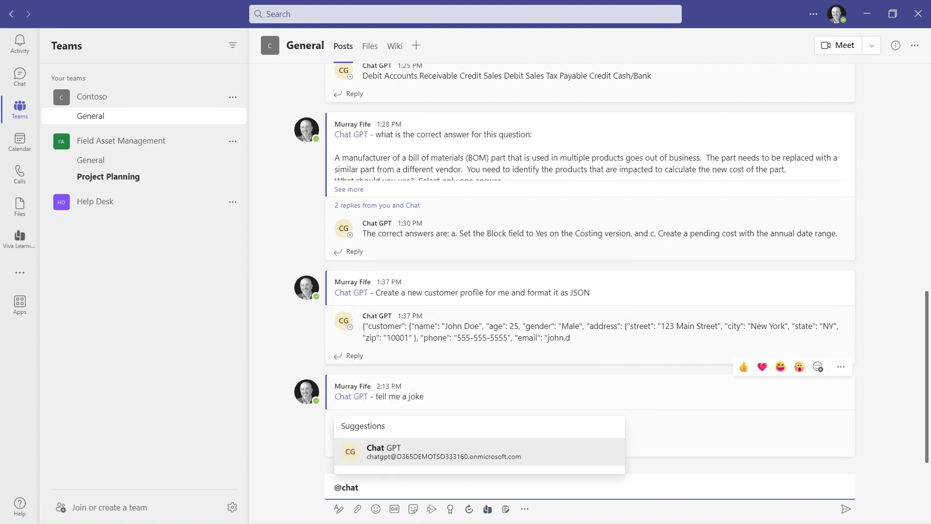
{"action": "key", "text": "Return"}
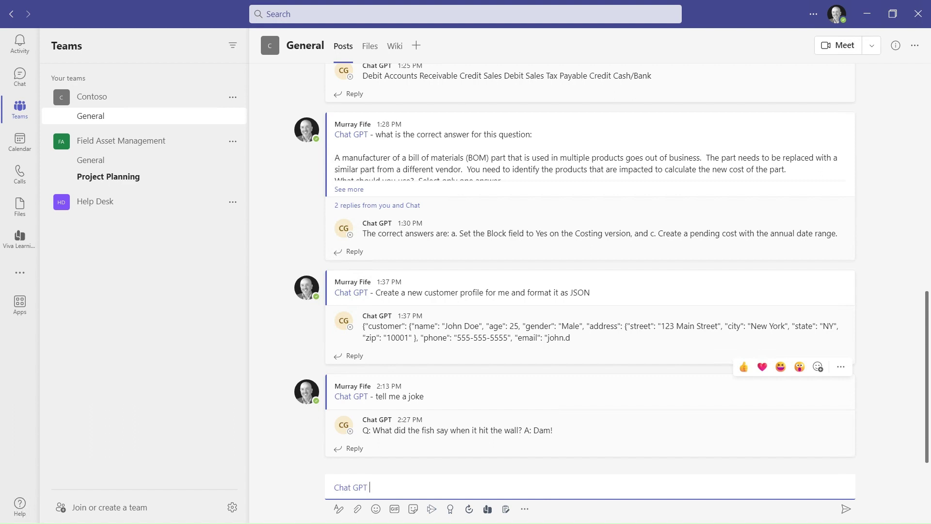
{"action": "type", "text": "please explain the differences b"}
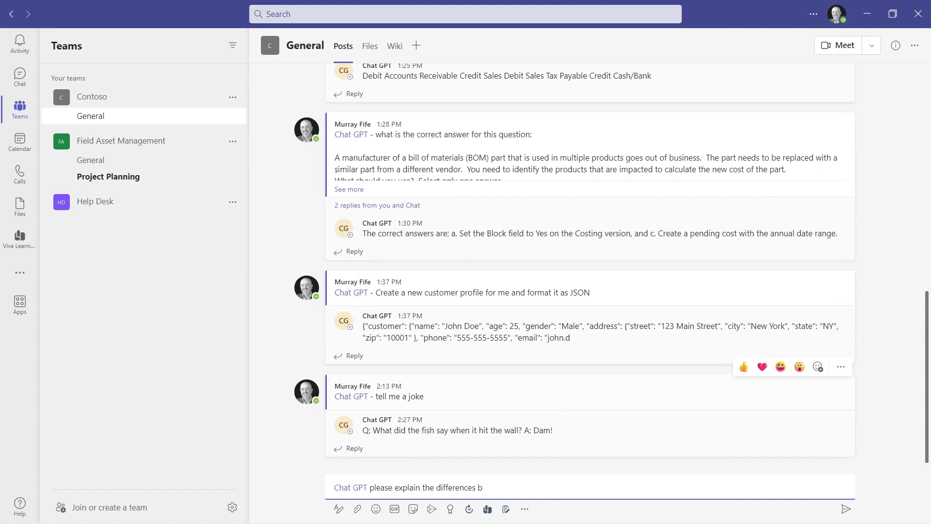
{"action": "type", "text": "etween a"}
{"action": "type", "text": " BOM and a "}
{"action": "type", "text": "fu"}
{"action": "type", "text": "rmula in "}
{"action": "type", "text": "dynamics 365"}
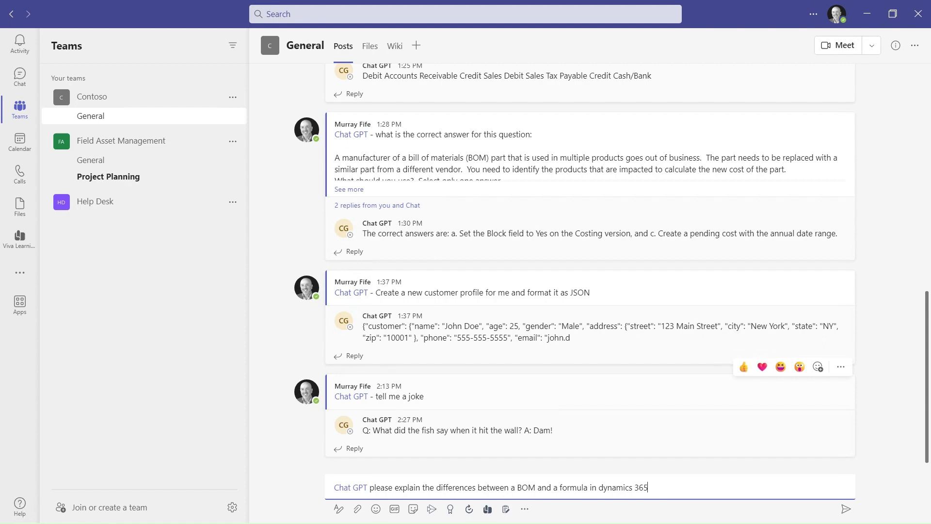
{"action": "key", "text": "Return"}
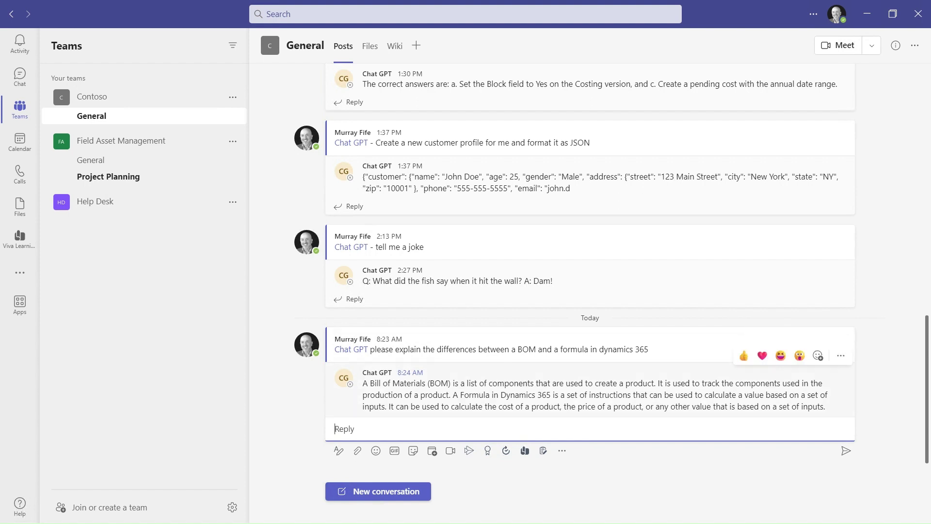
- After Chat GPT's reply appears, switch to the Power Apps flow editor
{"action": "key", "text": "alt+Tab"}
{"action": "key", "text": "alt+Tab"}
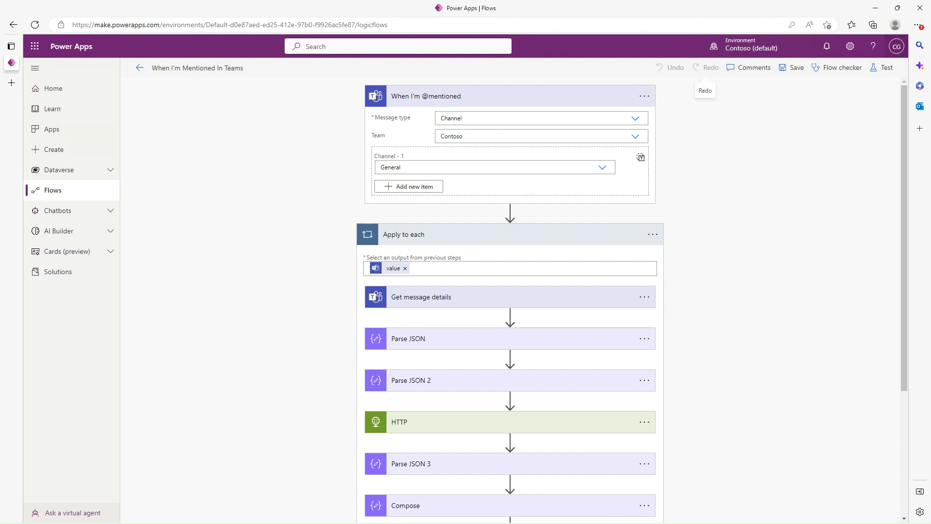
- Reveal the signed-in Chat GPT account and inspect the Get message details step
{"action": "left_click", "coordinate": [896, 46]}
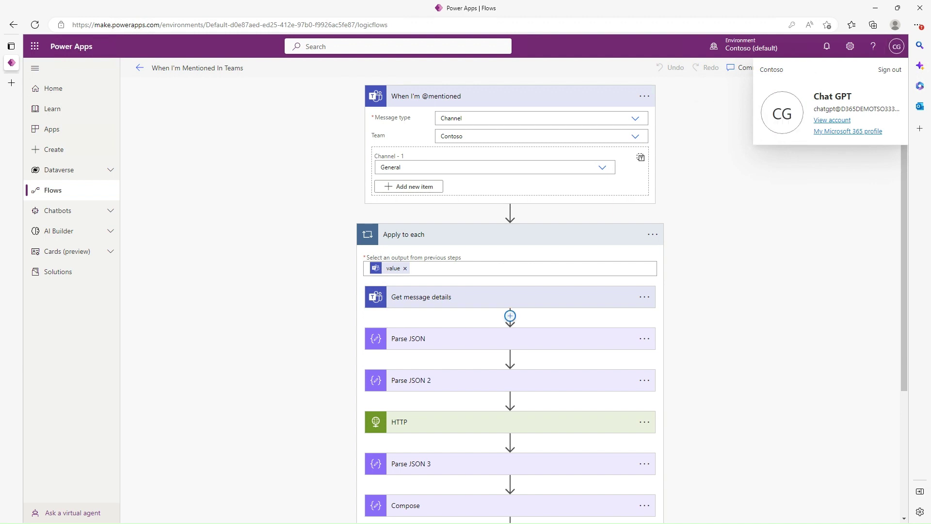
{"action": "left_click", "coordinate": [422, 297]}
{"action": "scroll", "coordinate": [510, 291], "scroll_direction": "down", "scroll_amount": 3}
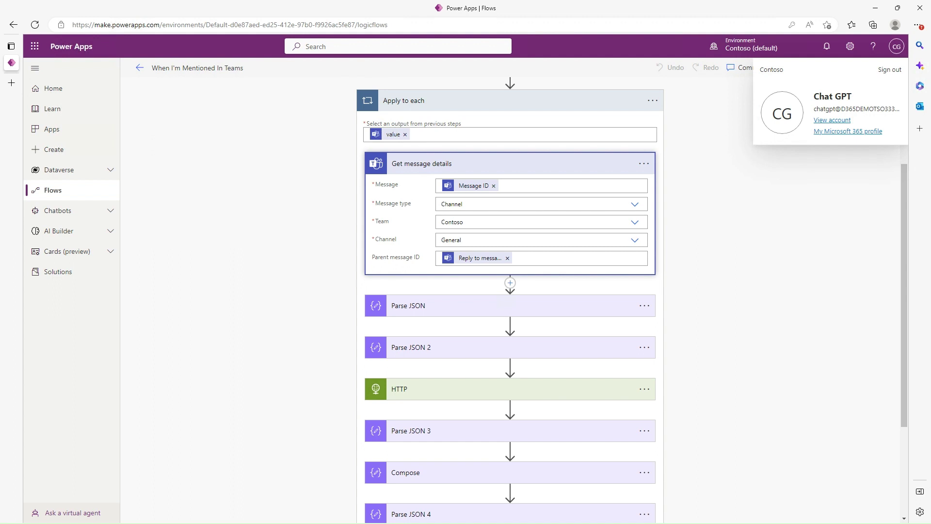
{"action": "left_click", "coordinate": [421, 163]}
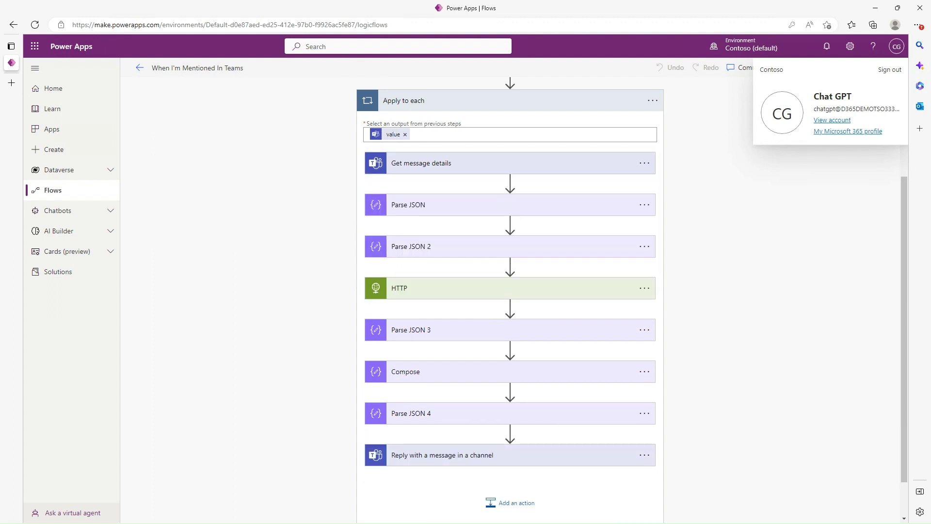
- Expand the Parse JSON, Parse JSON 2 and HTTP steps to view the OpenAI completions request
{"action": "left_click", "coordinate": [408, 205]}
{"action": "scroll", "coordinate": [541, 282], "scroll_direction": "down", "scroll_amount": 3}
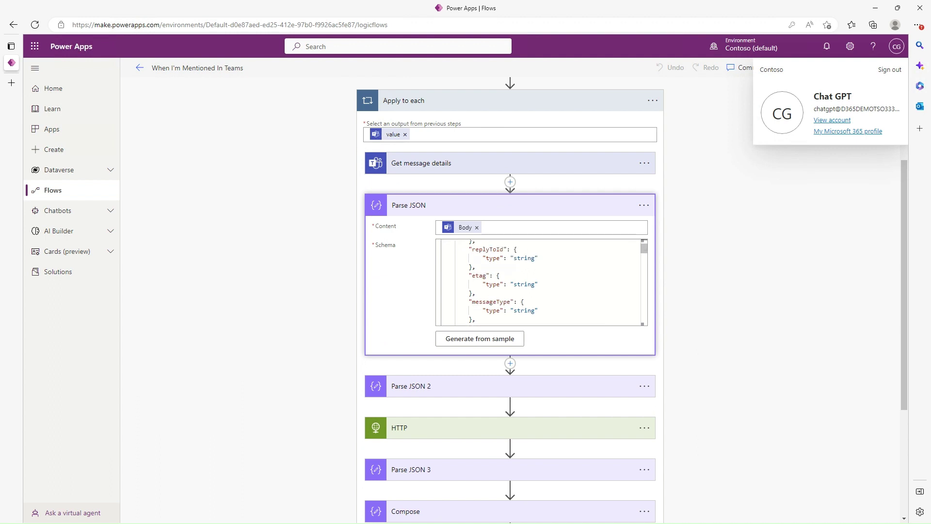
{"action": "scroll", "coordinate": [511, 291], "scroll_direction": "down", "scroll_amount": 4}
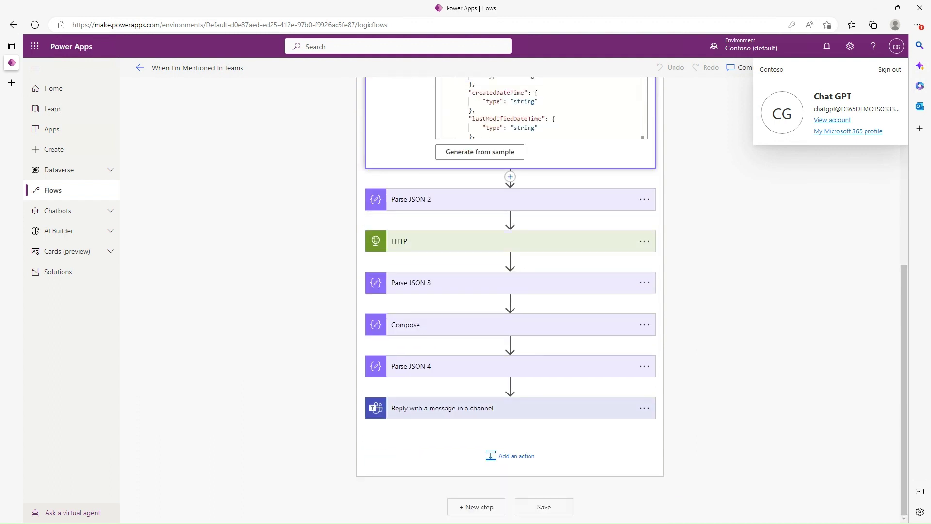
{"action": "left_click", "coordinate": [408, 200]}
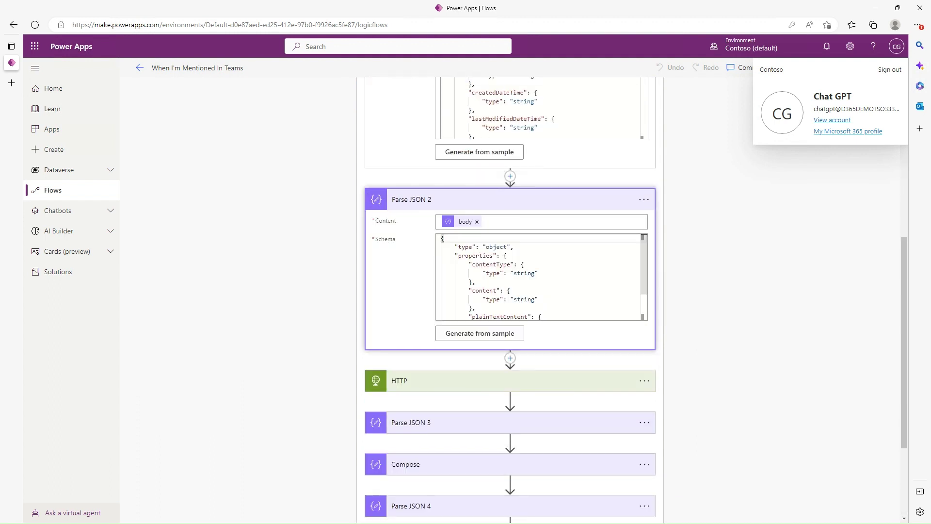
{"action": "scroll", "coordinate": [510, 291], "scroll_direction": "down", "scroll_amount": 3}
{"action": "left_click", "coordinate": [400, 242]}
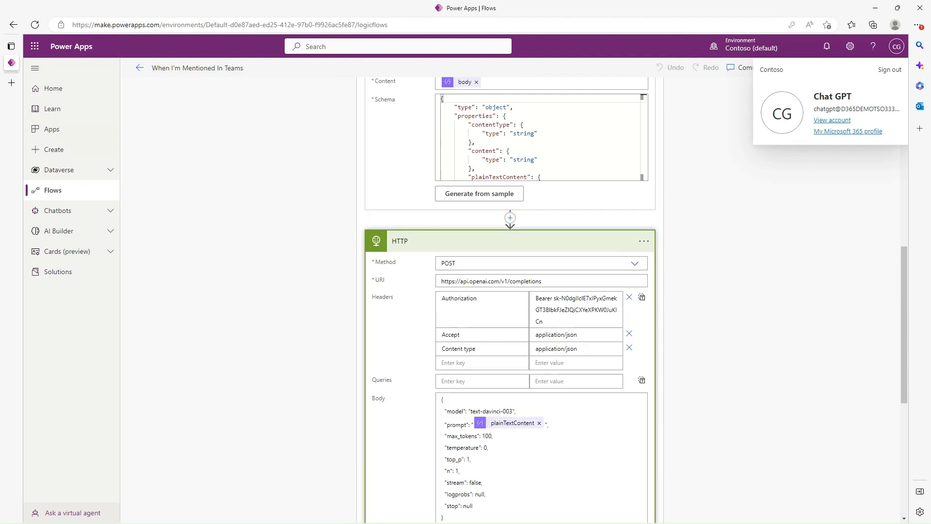
{"action": "scroll", "coordinate": [510, 291], "scroll_direction": "down", "scroll_amount": 6}
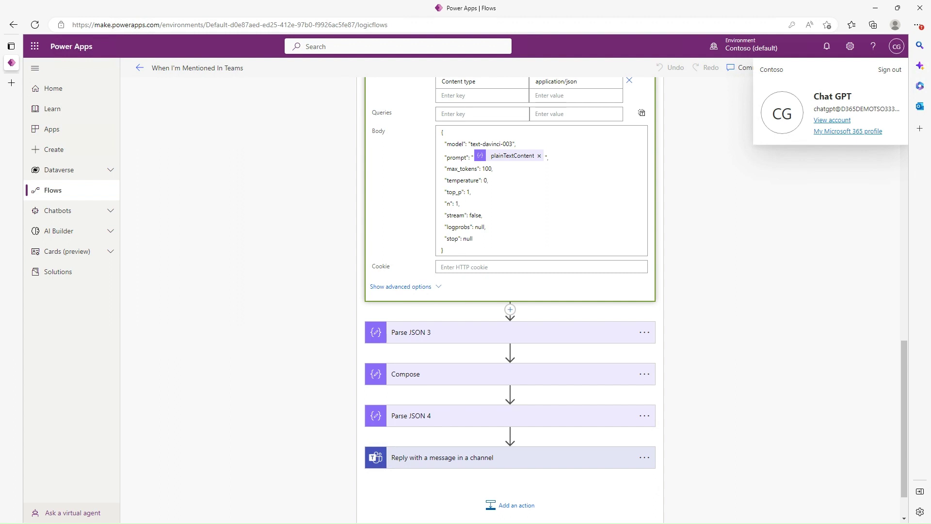
- Expand the Parse JSON 3, Compose and Parse JSON 4 steps to review their settings
{"action": "left_click", "coordinate": [408, 332]}
{"action": "scroll", "coordinate": [510, 291], "scroll_direction": "down", "scroll_amount": 4}
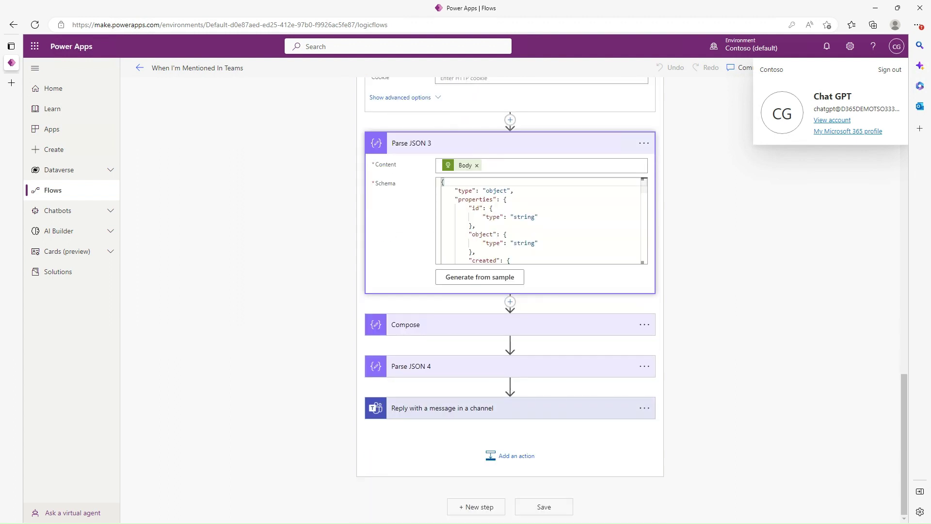
{"action": "left_click", "coordinate": [405, 324]}
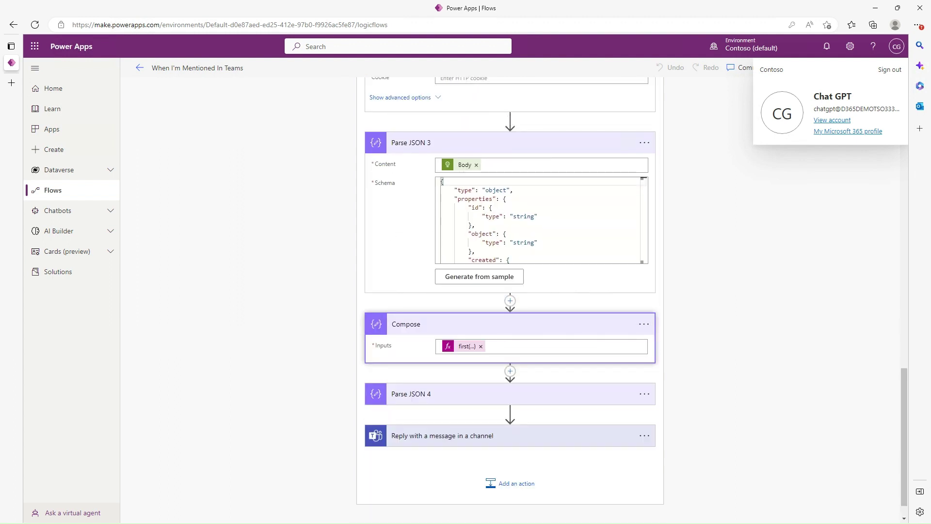
{"action": "left_click", "coordinate": [408, 394]}
{"action": "scroll", "coordinate": [510, 291], "scroll_direction": "down", "scroll_amount": 3}
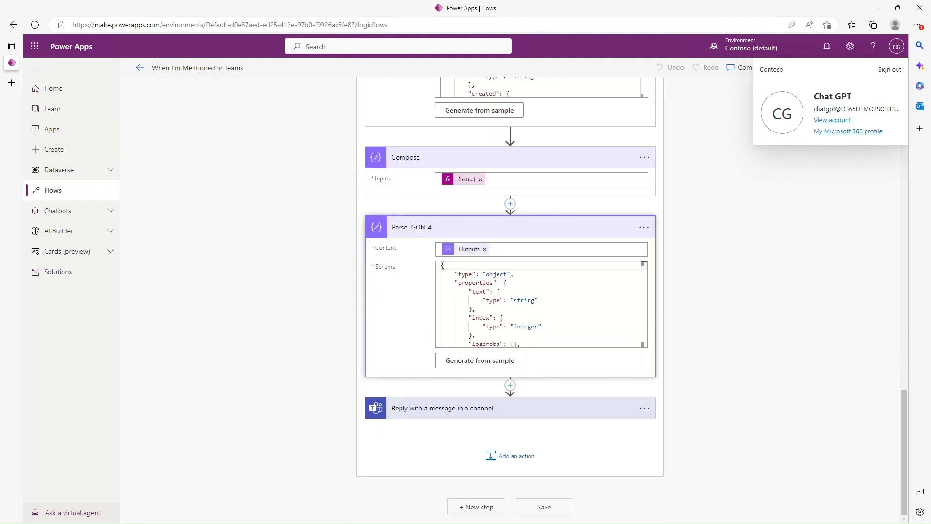
- Check the 'Reply with a message in a channel' step, then return to the Cloud flows list
{"action": "left_click", "coordinate": [436, 407]}
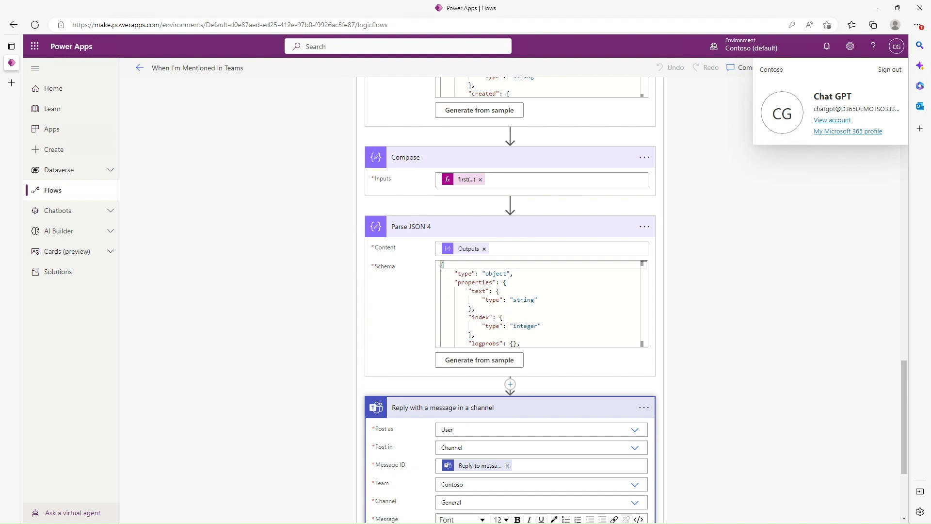
{"action": "scroll", "coordinate": [509, 291], "scroll_direction": "down", "scroll_amount": 3}
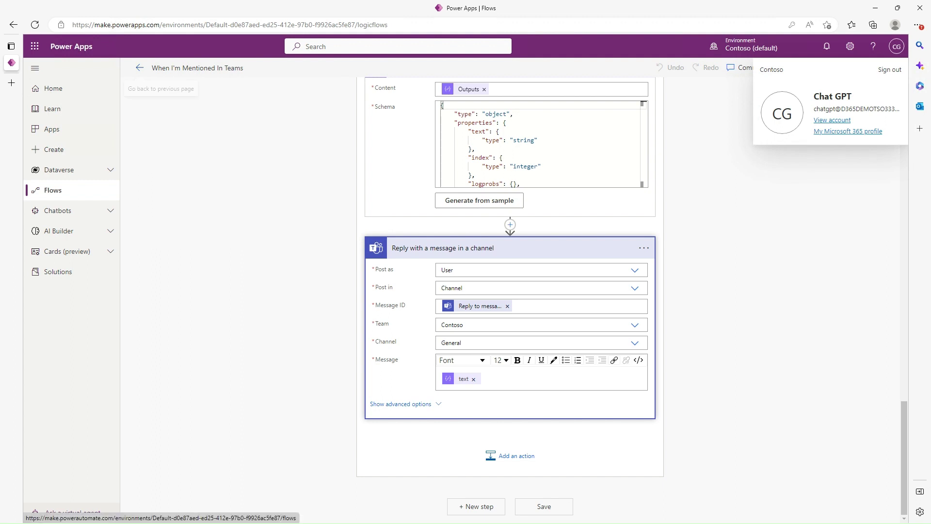
{"action": "left_click", "coordinate": [140, 68]}
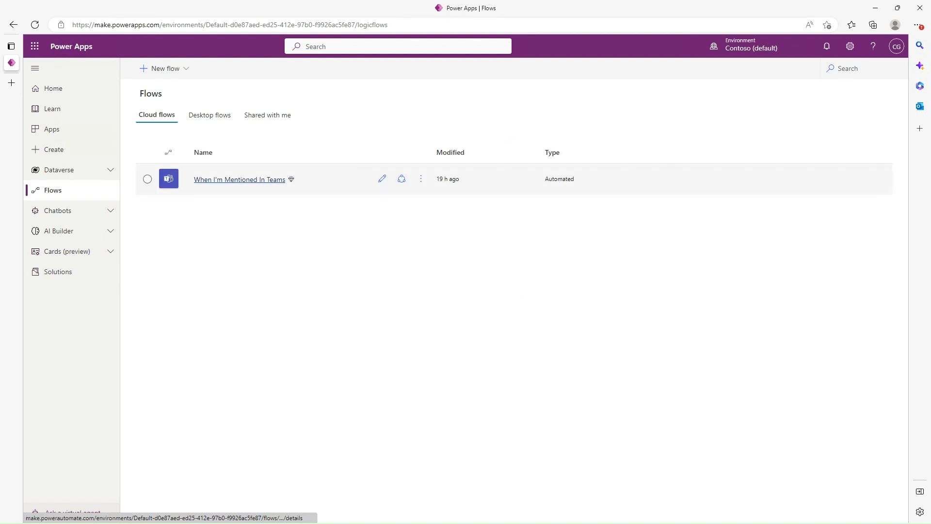
- Review the When I'm Mentioned In Teams flow's 28-day run history, then return to Teams
{"action": "left_click", "coordinate": [239, 180]}
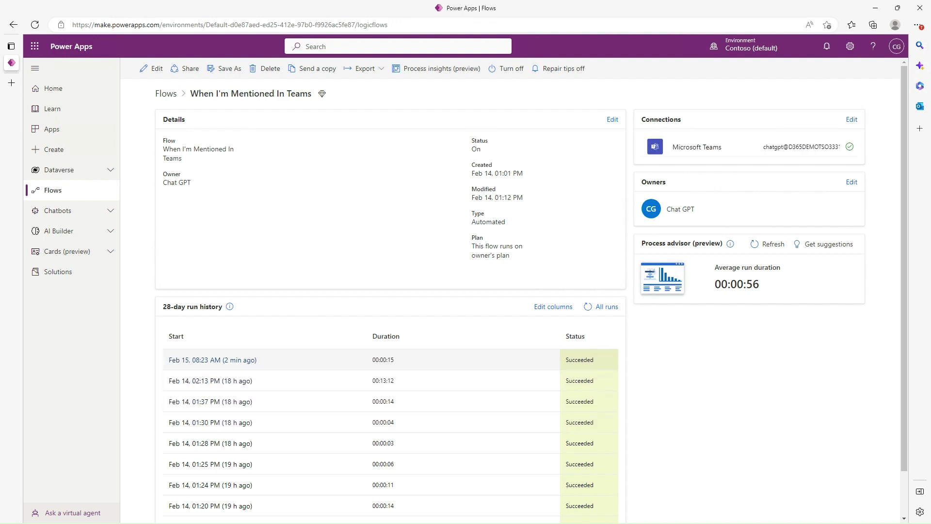
{"action": "scroll", "coordinate": [218, 360], "scroll_direction": "down", "scroll_amount": 1}
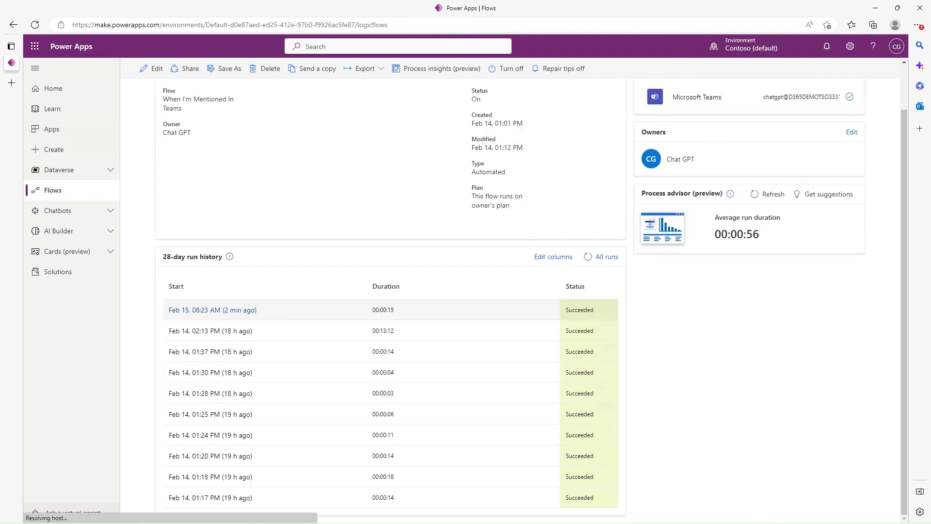
{"action": "key", "text": "alt+Tab"}
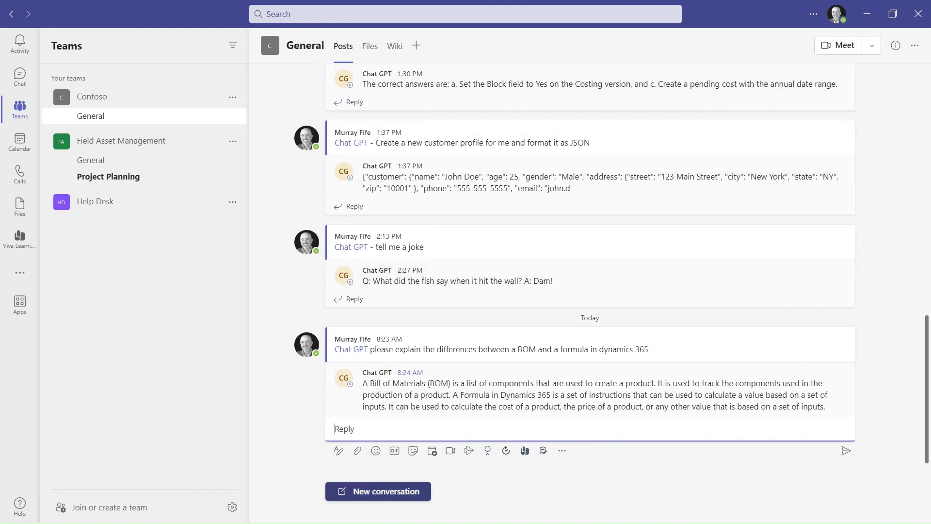
- Draft a new General post mentioning Chat GPT: 'why is Dynamics 365 SCM better than Oracle'
{"action": "left_click", "coordinate": [377, 492]}
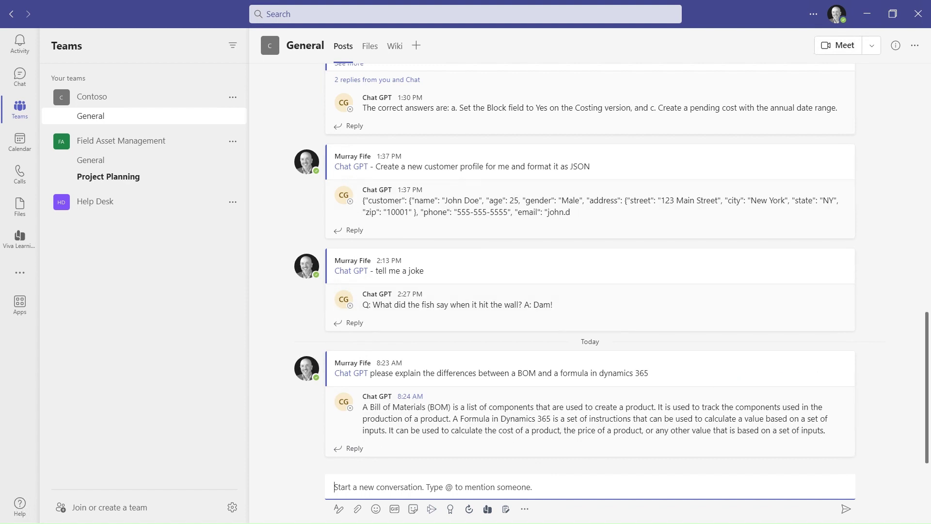
{"action": "type", "text": "@ch"}
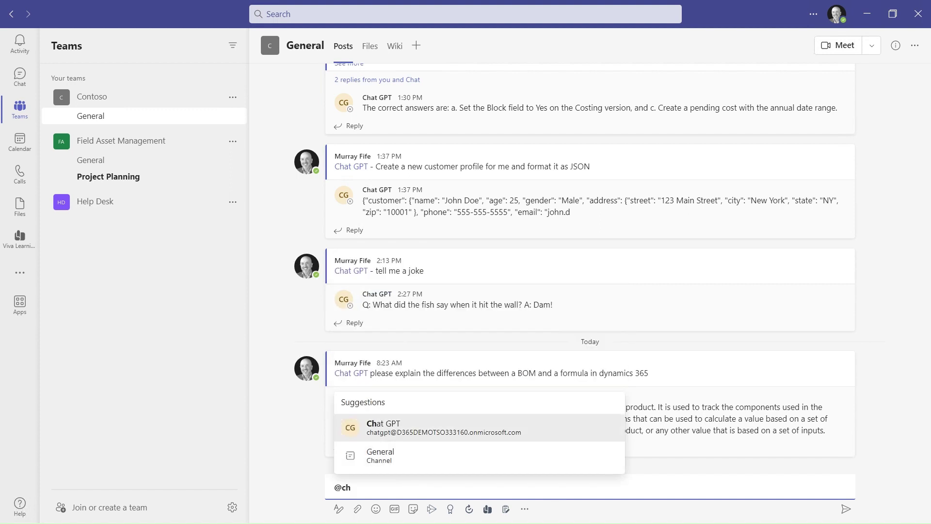
{"action": "key", "text": "Return"}
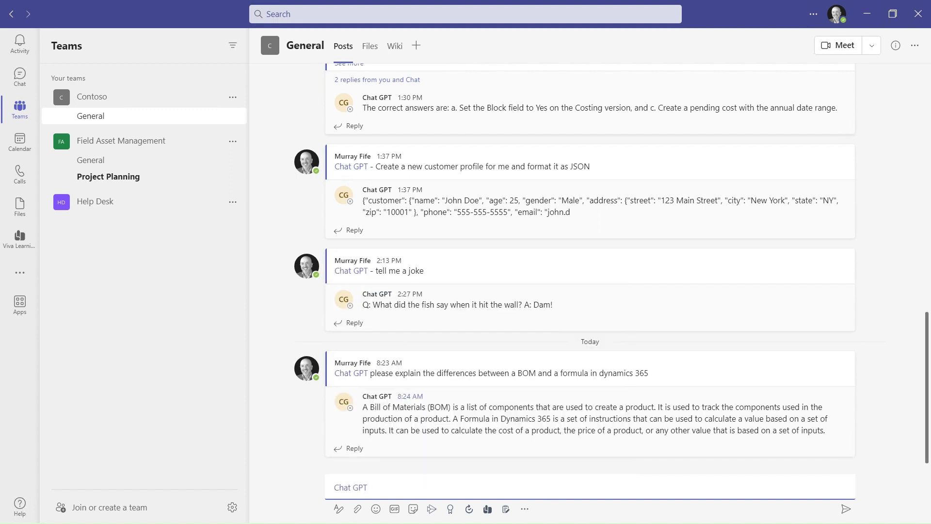
{"action": "type", "text": "Tell me some thing posioti"}
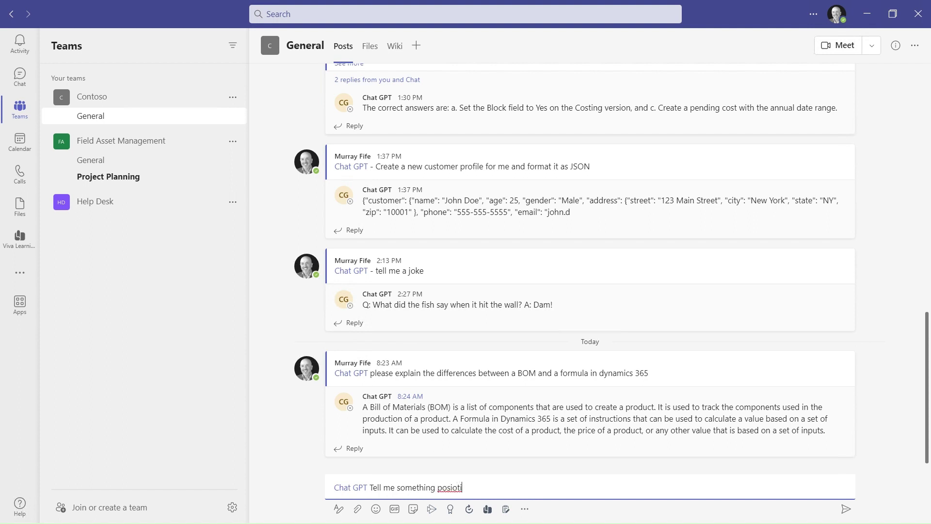
{"action": "key", "text": "ctrl+shift+Left"}
{"action": "key", "text": "ctrl+shift+Left"}
{"action": "key", "text": "ctrl+shift+Left"}
{"action": "key", "text": "ctrl+shift+Left"}
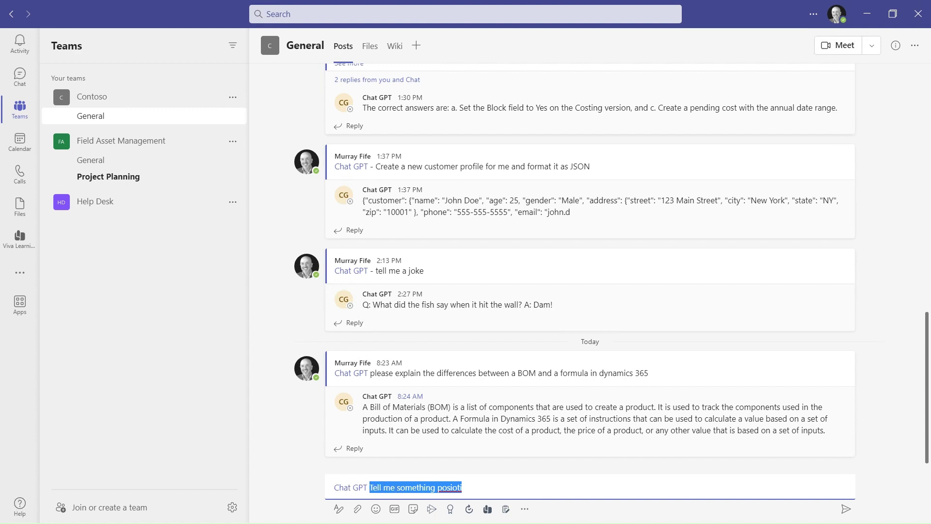
{"action": "type", "text": "wh"}
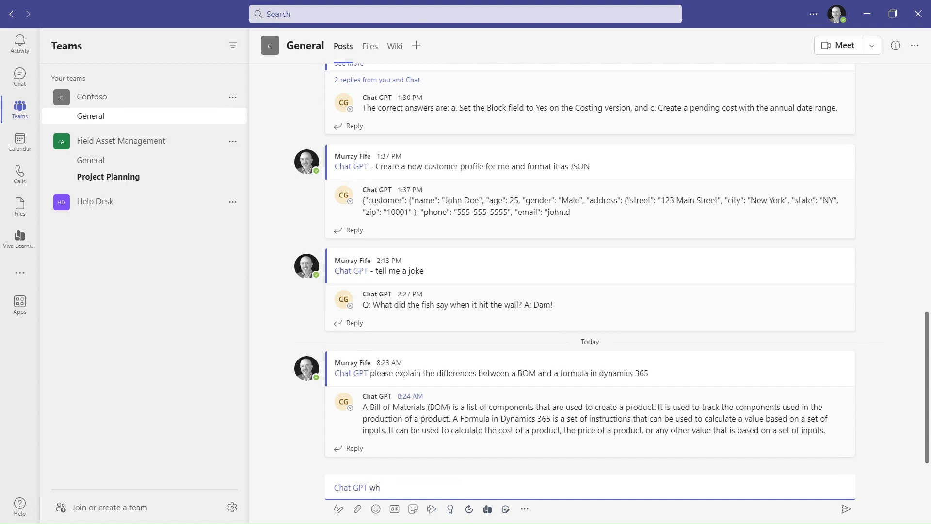
{"action": "type", "text": "y is Dynamics 365 SCM better than Oracle"}
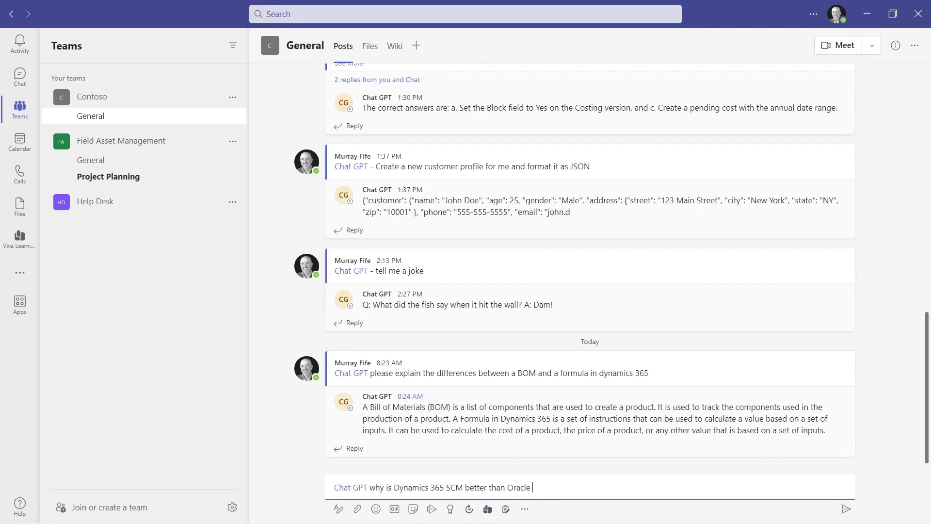
- Add a question mark and send the Dynamics 365 SCM versus Oracle question
{"action": "type", "text": "?"}
{"action": "key", "text": "Return"}
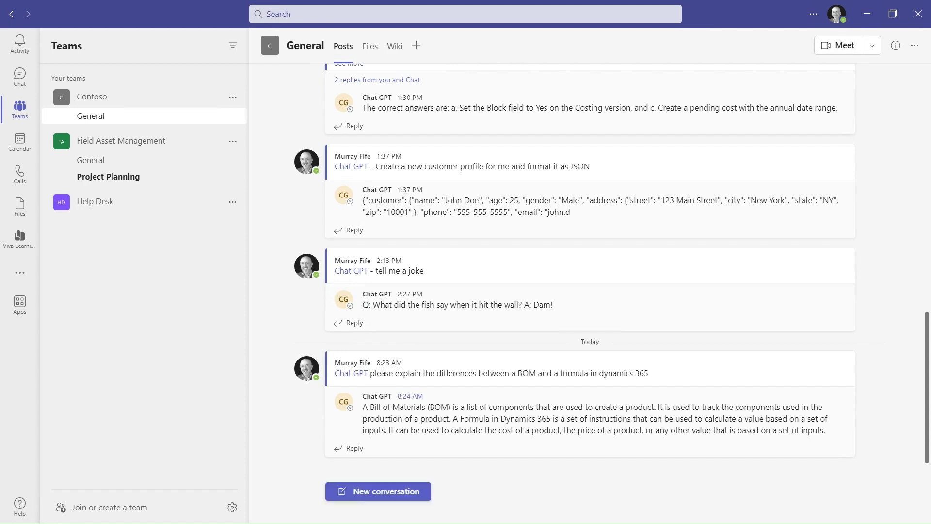